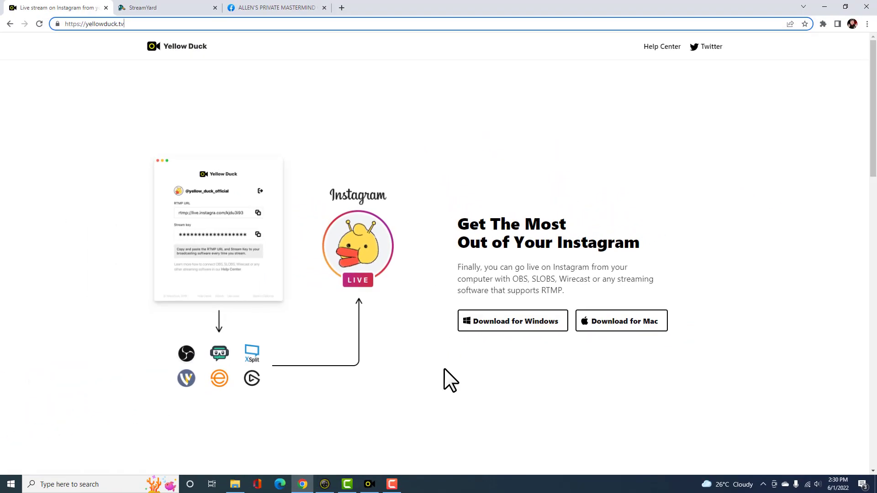
Switch to the Yellow Duck app and log in to Instagram by entering the account username and password
{"action": "left_click", "coordinate": [370, 485]}
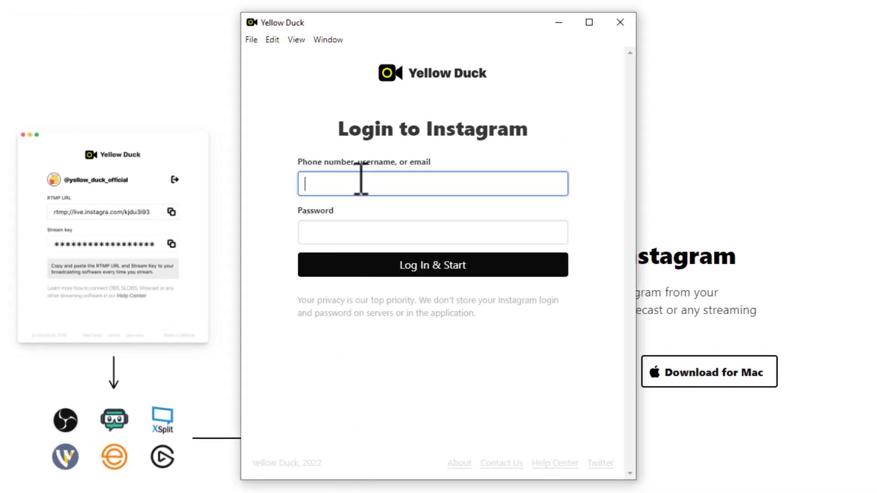
{"action": "type", "text": "..."}
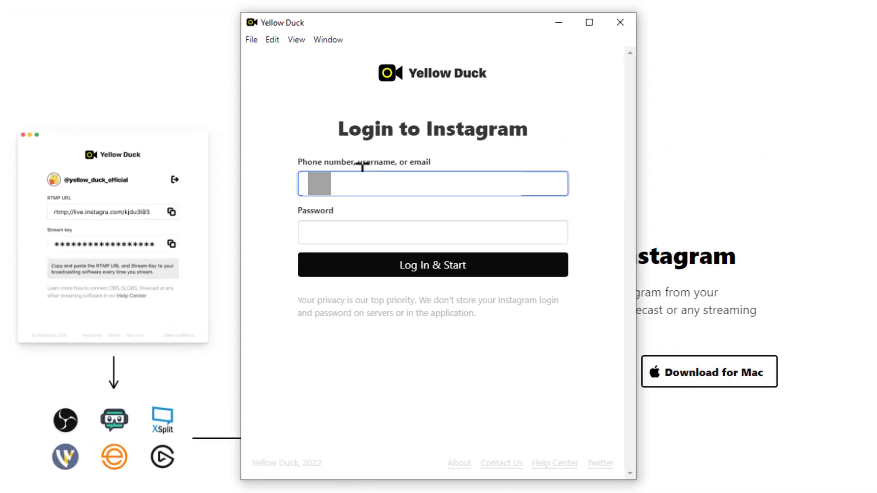
{"action": "type", "text": "..."}
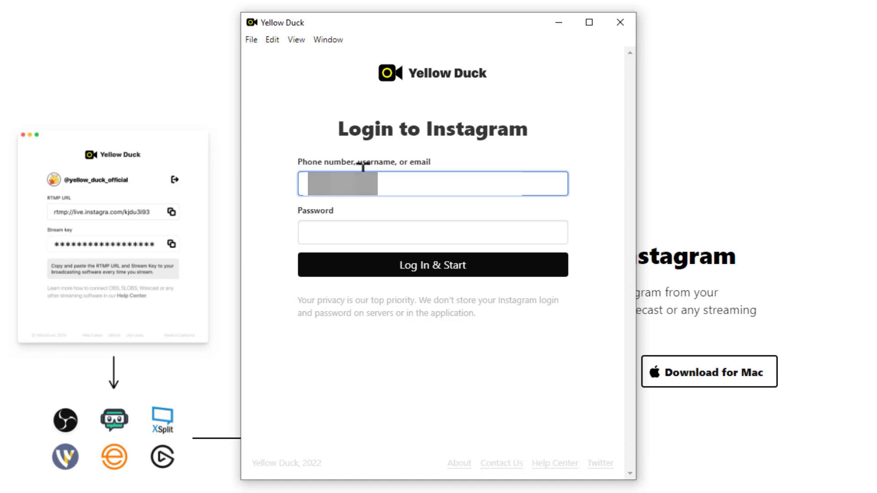
{"action": "type", "text": "......"}
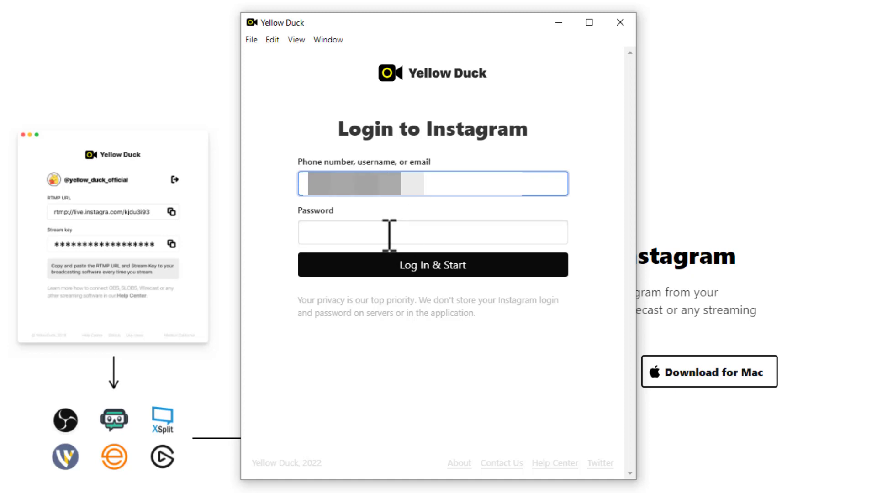
{"action": "left_click", "coordinate": [383, 237]}
{"action": "type", "text": "..."}
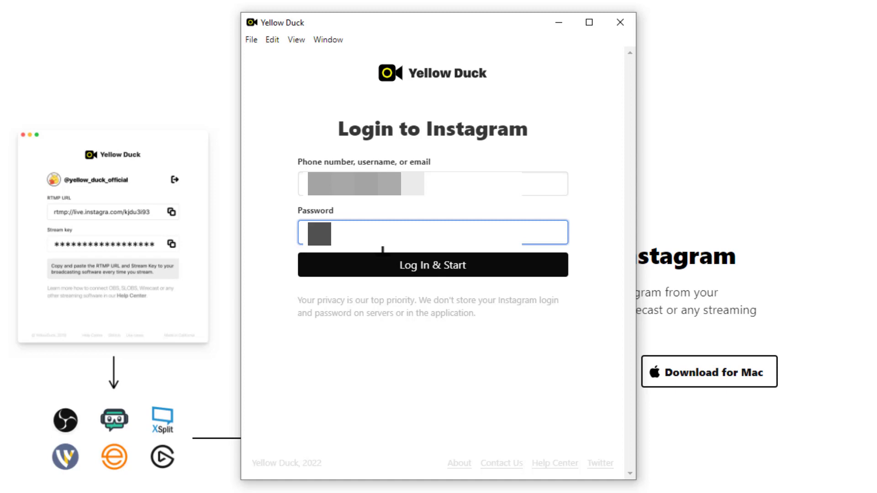
{"action": "type", "text": "..."}
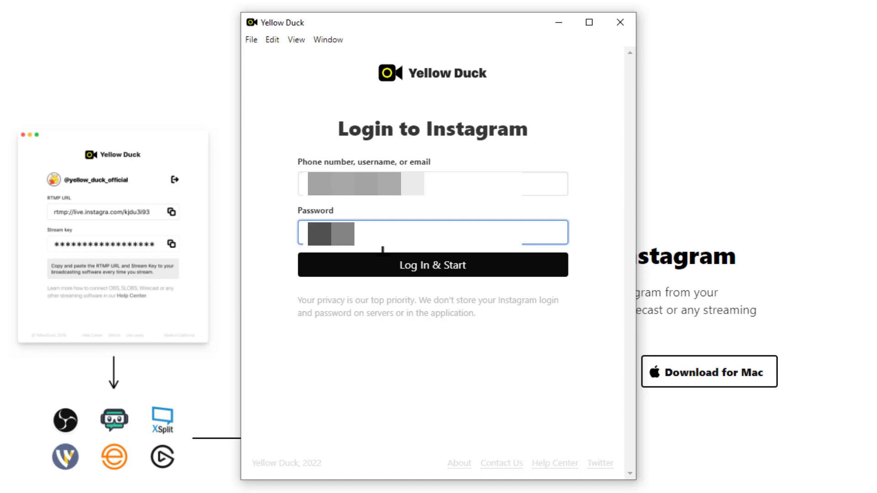
{"action": "left_click", "coordinate": [434, 267]}
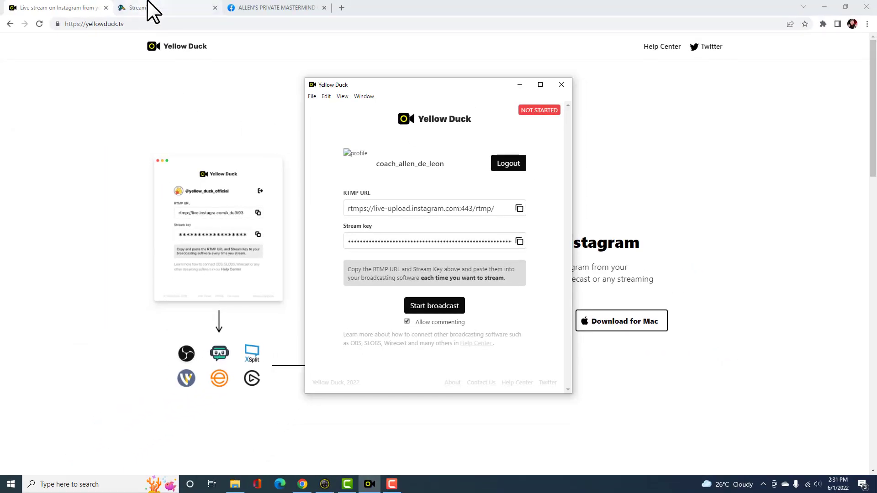
In StreamYard, start a Custom RTMP destination and fill its server URL with the RTMP URL copied from Yellow Duck
{"action": "left_click", "coordinate": [149, 7]}
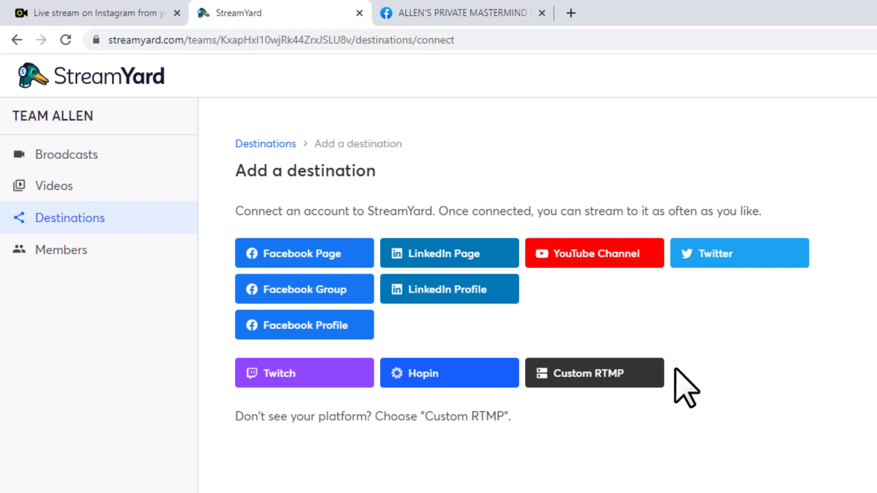
{"action": "left_click", "coordinate": [576, 381]}
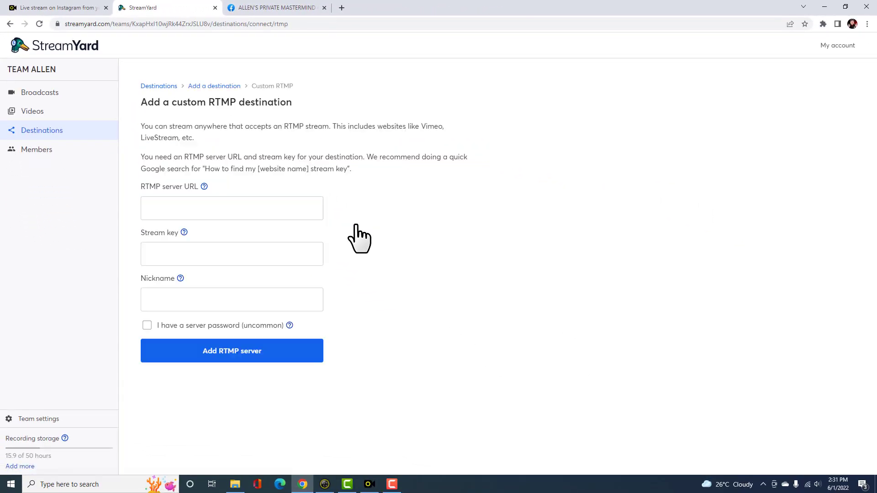
{"action": "left_click", "coordinate": [161, 214]}
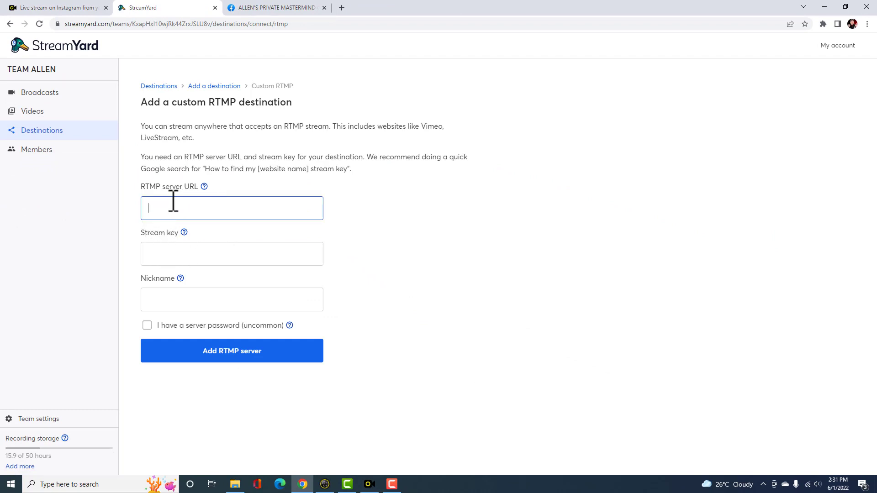
{"action": "left_click", "coordinate": [56, 9]}
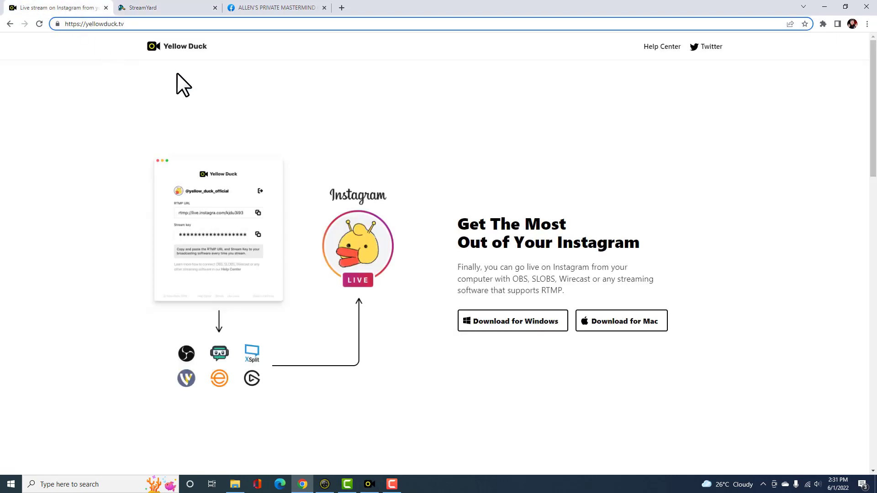
{"action": "left_click", "coordinate": [373, 481]}
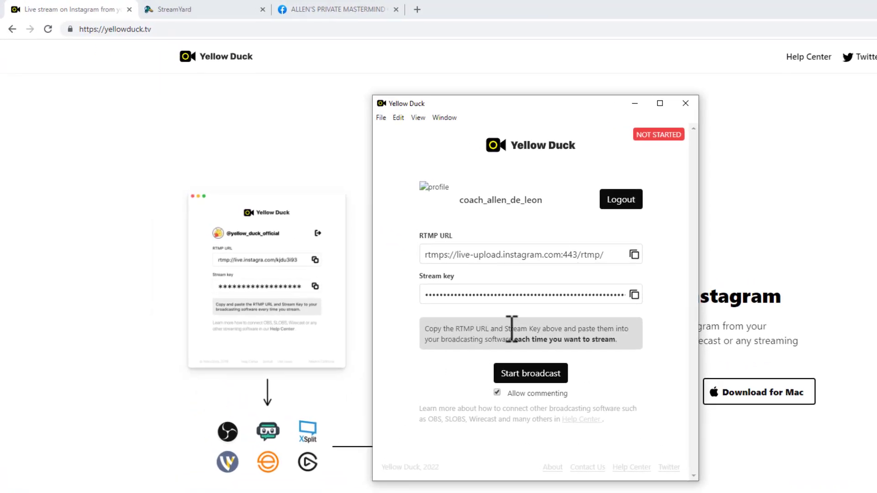
{"action": "left_click", "coordinate": [634, 254]}
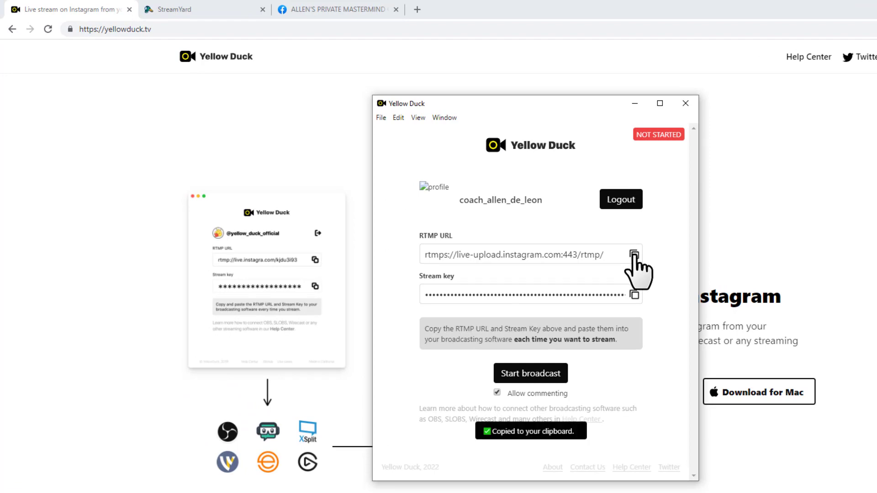
{"action": "left_click", "coordinate": [195, 10]}
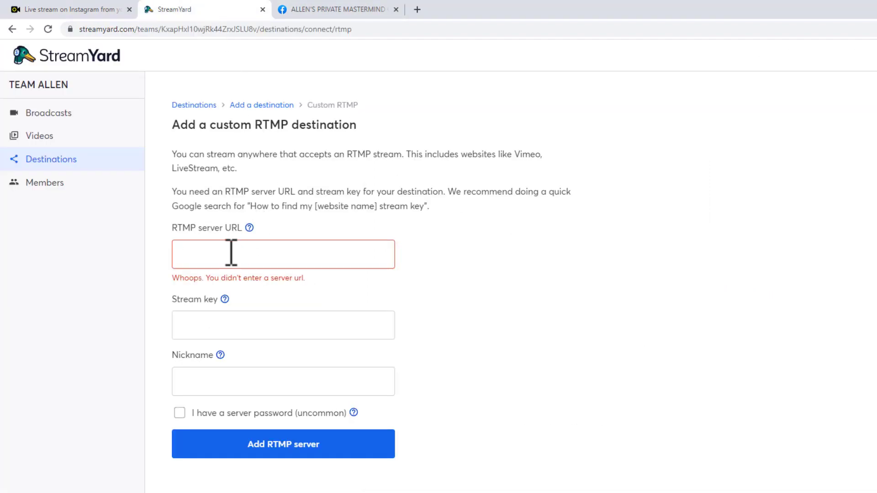
{"action": "key", "text": "ctrl+v"}
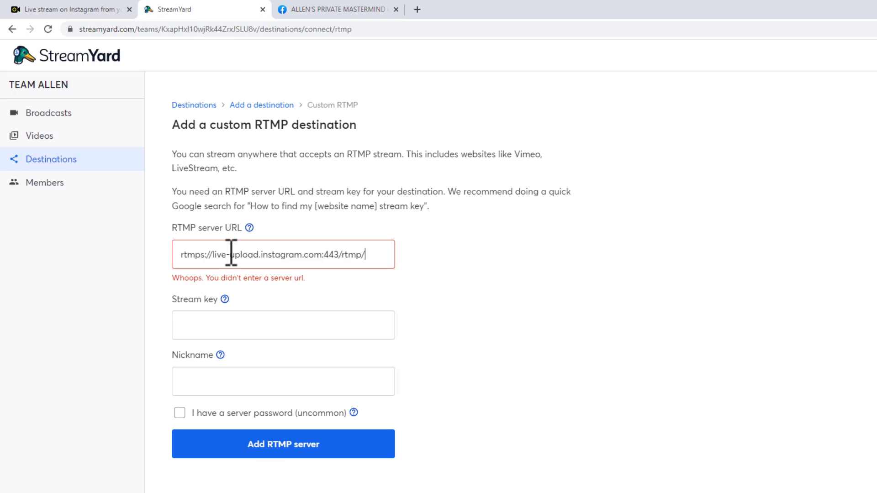
Paste Yellow Duck's stream key into the RTMP form, enter the host's first name plus "Instagram Test Broadcast" as nickname, and add the server
{"action": "left_click", "coordinate": [201, 323]}
{"action": "key", "text": "alt+Tab"}
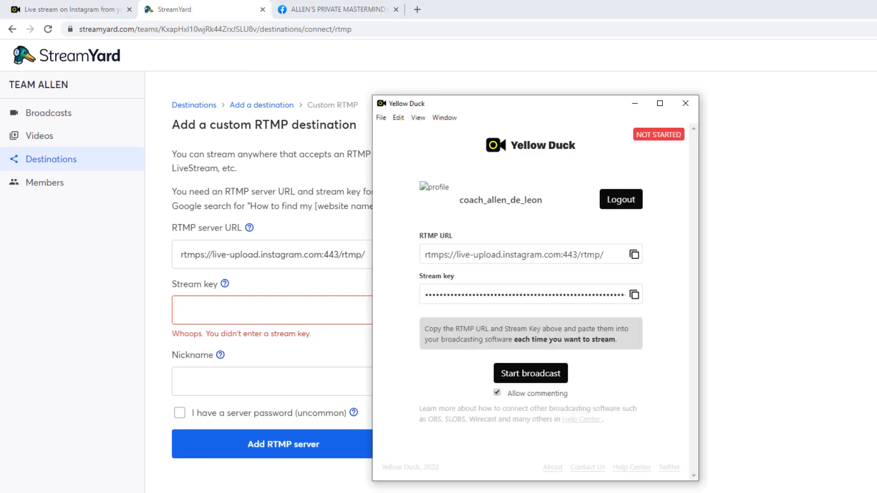
{"action": "left_click", "coordinate": [634, 296]}
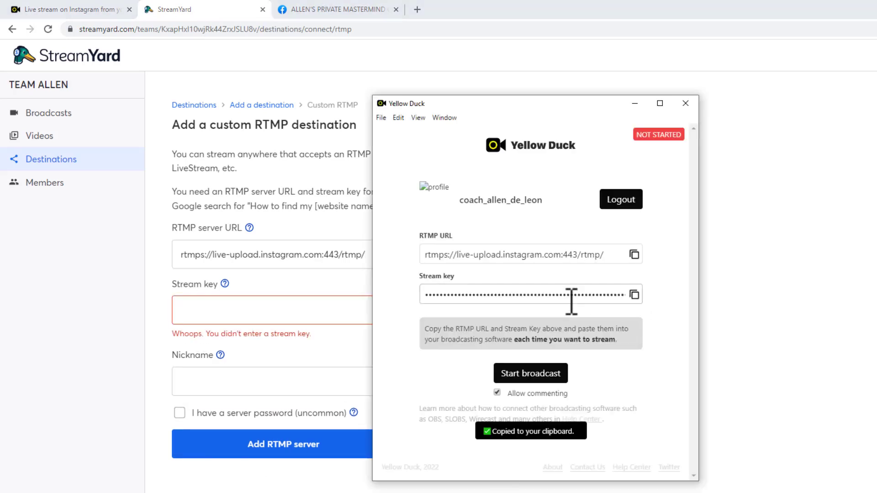
{"action": "left_click", "coordinate": [222, 315]}
{"action": "key", "text": "ctrl+v"}
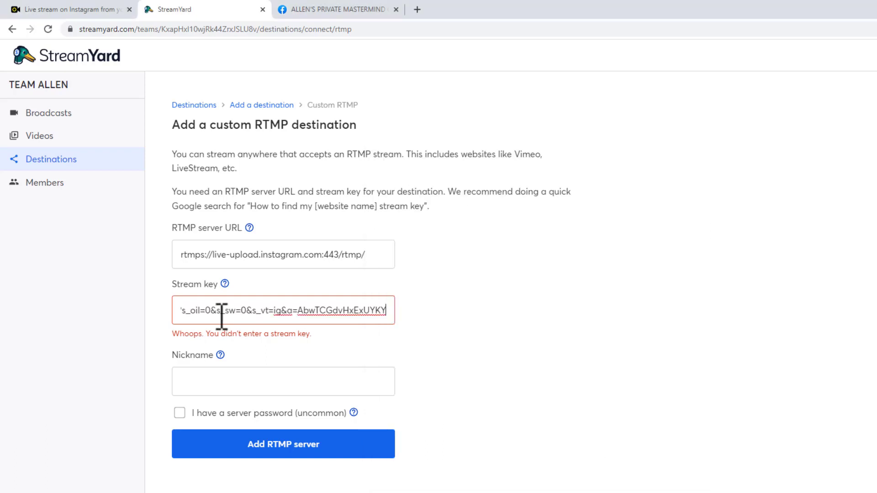
{"action": "left_click", "coordinate": [221, 386]}
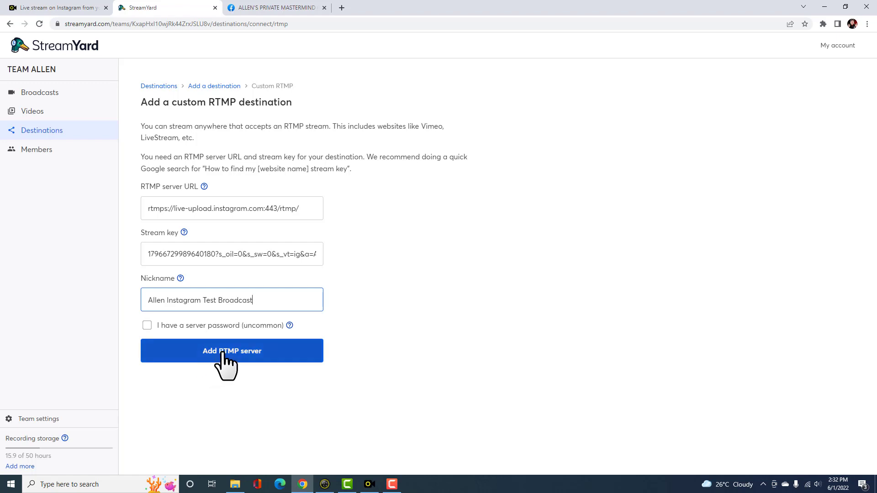
{"action": "left_click", "coordinate": [249, 352]}
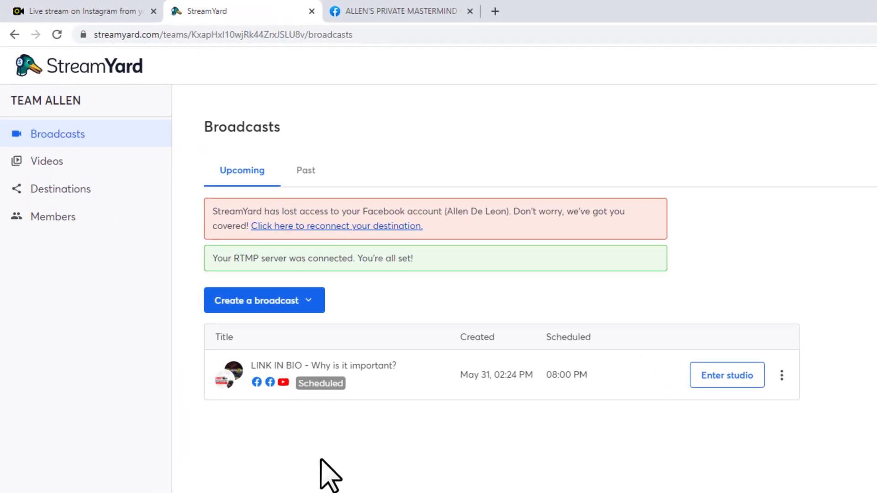
Create a new broadcast to the Private Mastermind Facebook group, titled with the host's first name followed by "Instagram broadcast"
{"action": "left_click", "coordinate": [310, 270]}
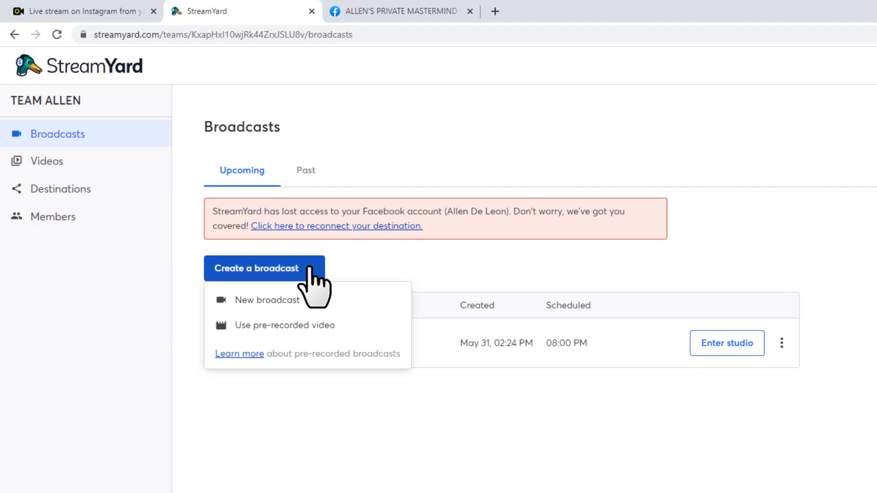
{"action": "left_click", "coordinate": [312, 299]}
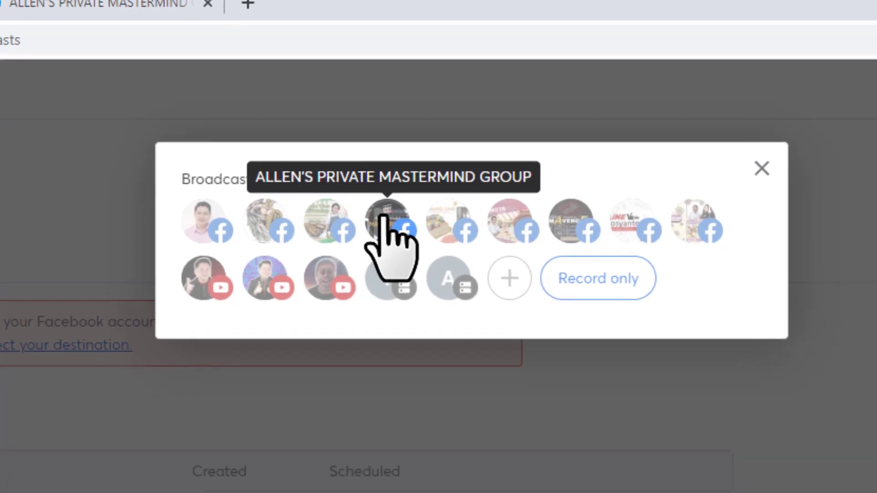
{"action": "left_click", "coordinate": [388, 239]}
{"action": "left_click", "coordinate": [251, 282]}
{"action": "type", "text": "Allen Instagram"}
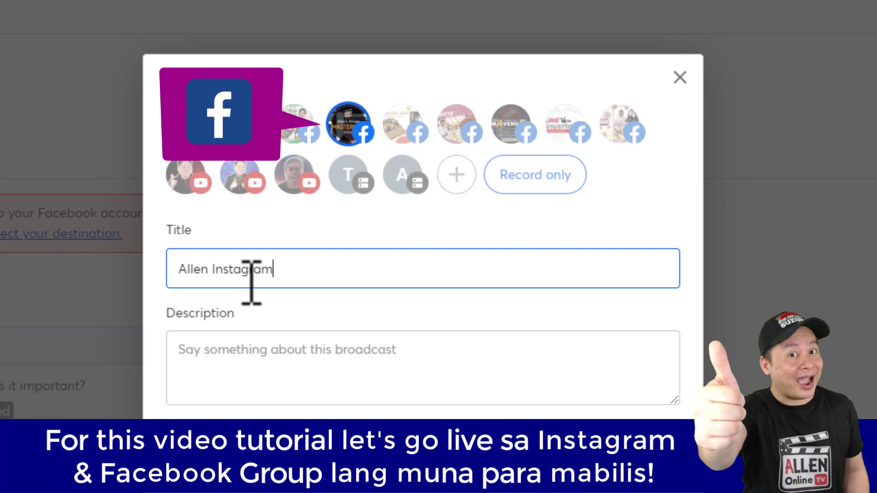
{"action": "type", "text": " broadca"}
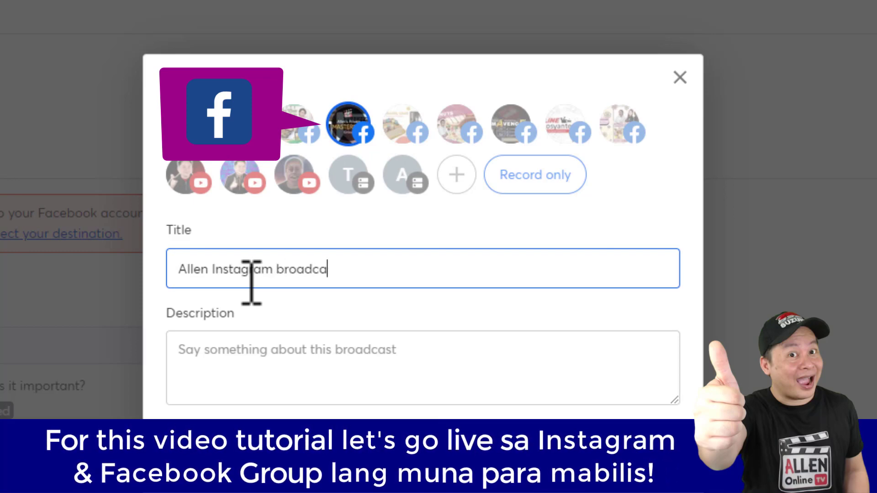
Copy the full broadcast title and paste it into the description
{"action": "key", "text": "shift+Left"}
{"action": "key", "text": "shift+Left"}
{"action": "key", "text": "shift+Left"}
{"action": "key", "text": "shift+Left"}
{"action": "key", "text": "shift+Left"}
{"action": "key", "text": "shift+Left"}
{"action": "key", "text": "shift+Left"}
{"action": "key", "text": "shift+Left"}
{"action": "key", "text": "shift+Left"}
{"action": "key", "text": "shift+Left"}
{"action": "key", "text": "shift+Left"}
{"action": "key", "text": "shift+Left"}
{"action": "key", "text": "shift+Left"}
{"action": "key", "text": "shift+Left"}
{"action": "key", "text": "shift+Left"}
{"action": "key", "text": "shift+Left"}
{"action": "key", "text": "shift+Left"}
{"action": "key", "text": "shift+Left"}
{"action": "key", "text": "shift+Left"}
{"action": "key", "text": "shift+Left"}
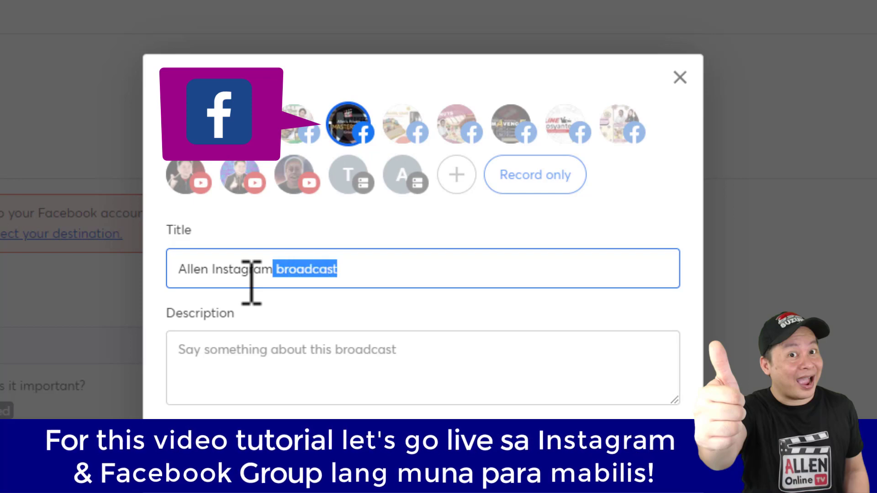
{"action": "key", "text": "shift+Left"}
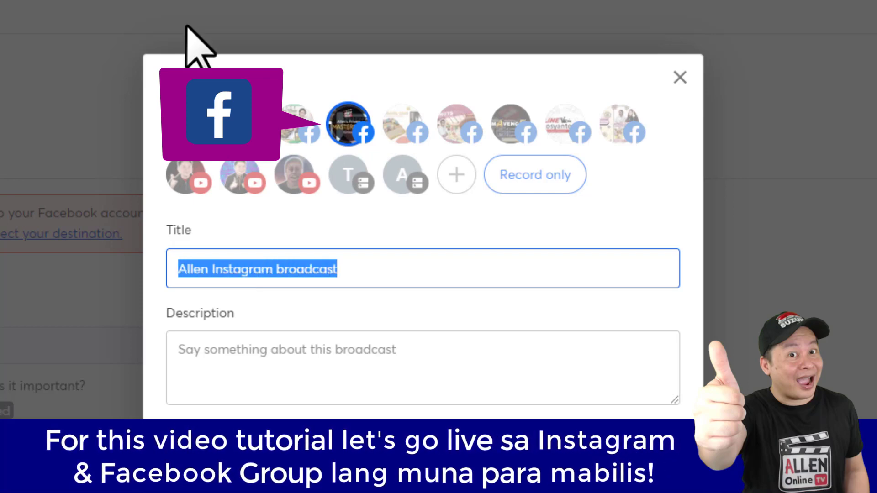
{"action": "left_click", "coordinate": [259, 344]}
{"action": "key", "text": "ctrl+v"}
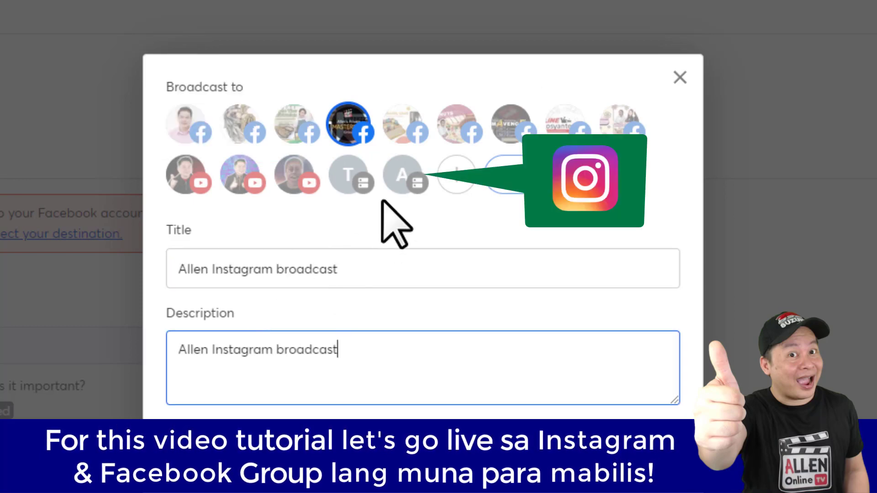
Add the new Instagram RTMP server as a second destination, review the settings for each destination, and create the broadcast
{"action": "left_click", "coordinate": [397, 170]}
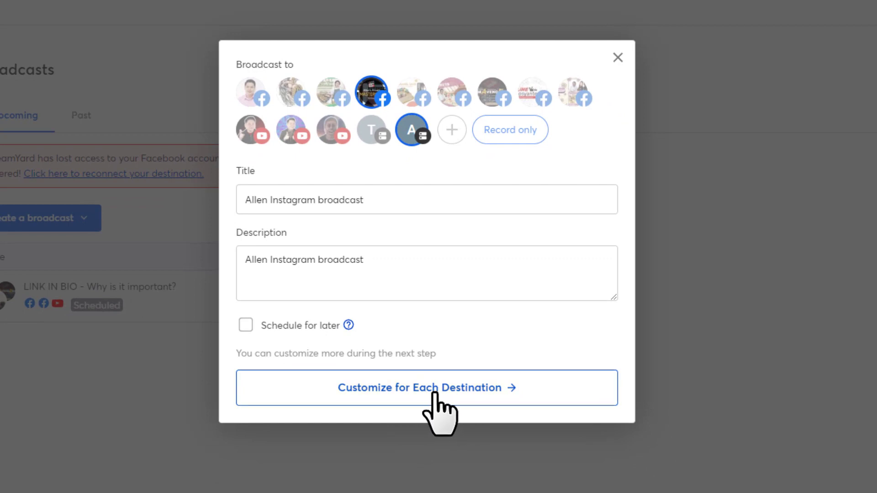
{"action": "left_click", "coordinate": [458, 390]}
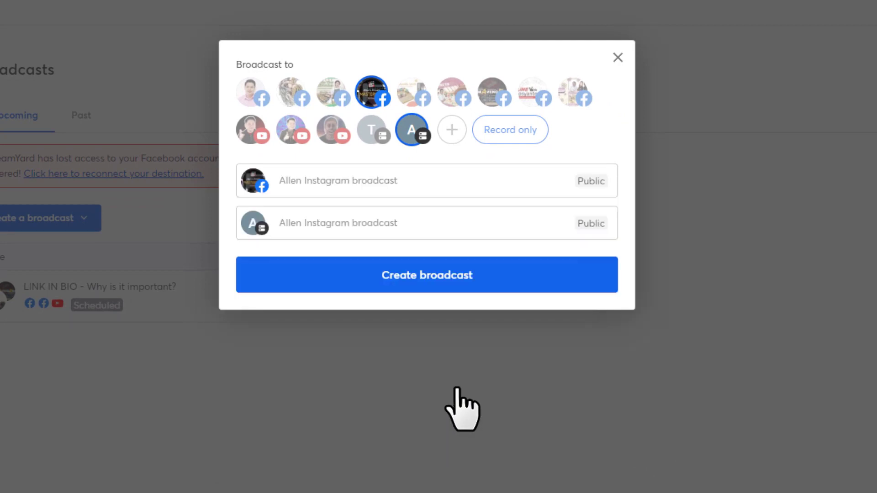
{"action": "left_click", "coordinate": [457, 187]}
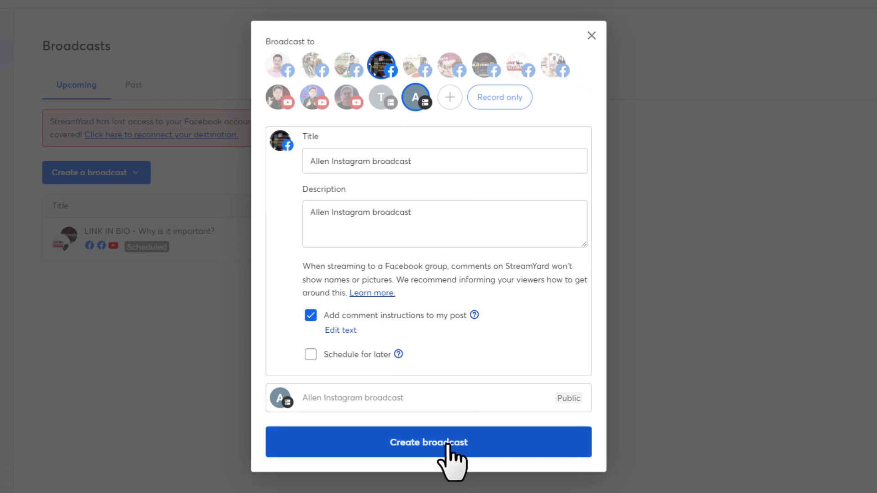
{"action": "left_click", "coordinate": [420, 401]}
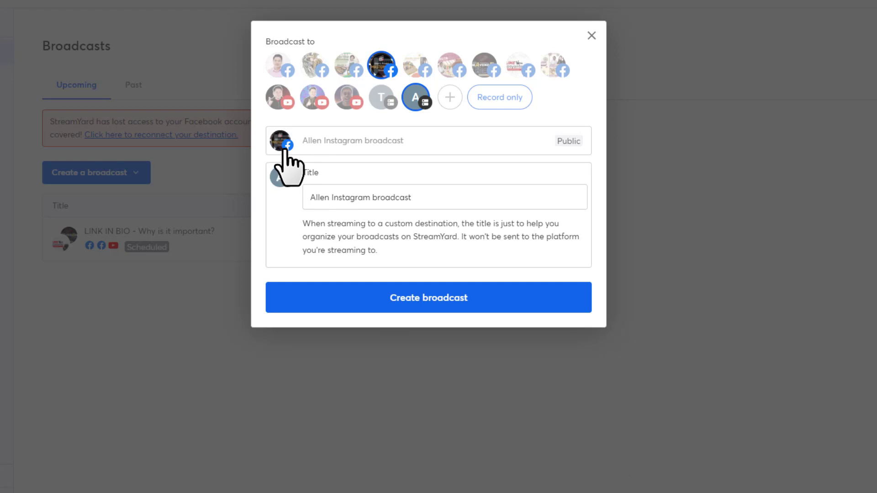
{"action": "left_click", "coordinate": [425, 302]}
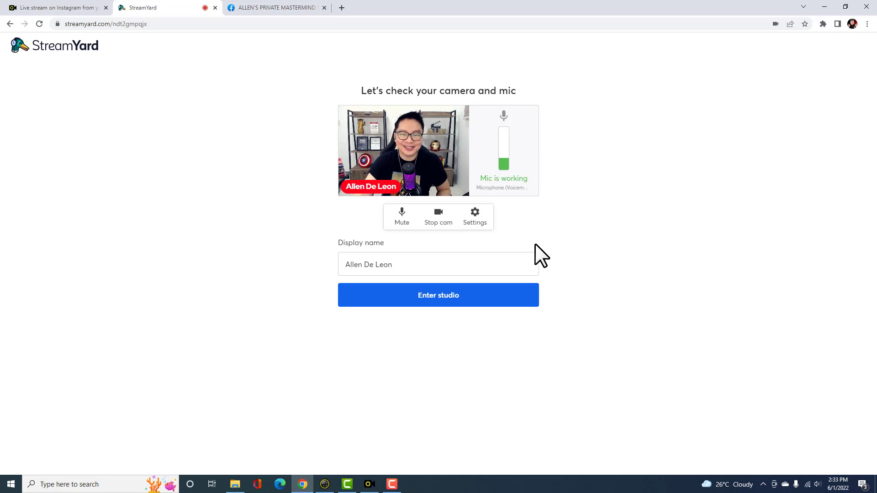
Enter the broadcast studio and add the host's camera and audio to the stream
{"action": "left_click", "coordinate": [433, 301]}
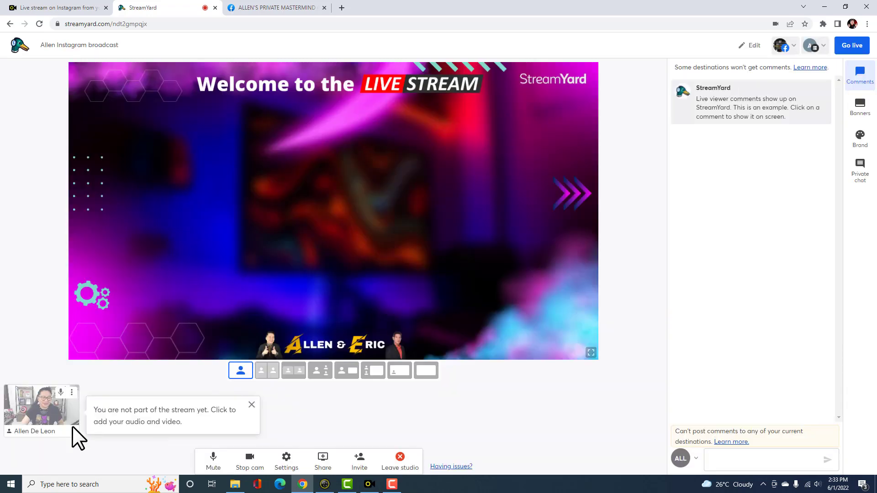
{"action": "mouse_move", "coordinate": [40, 430]}
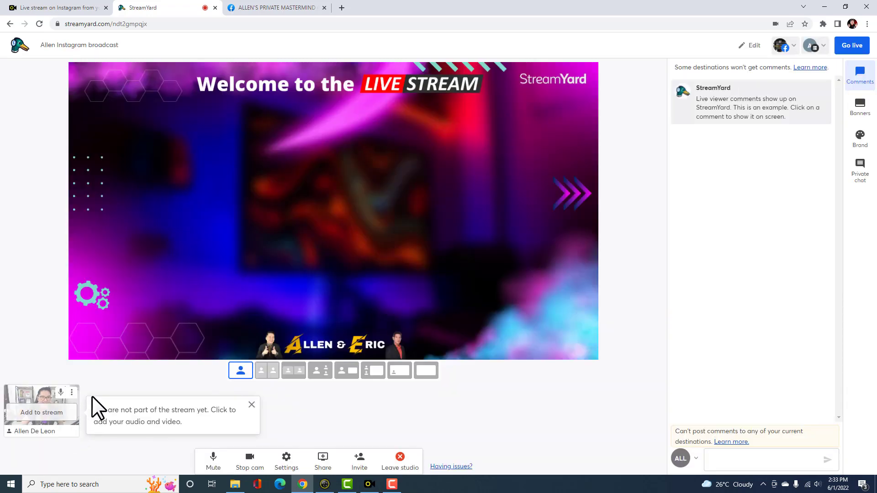
{"action": "left_click", "coordinate": [40, 413]}
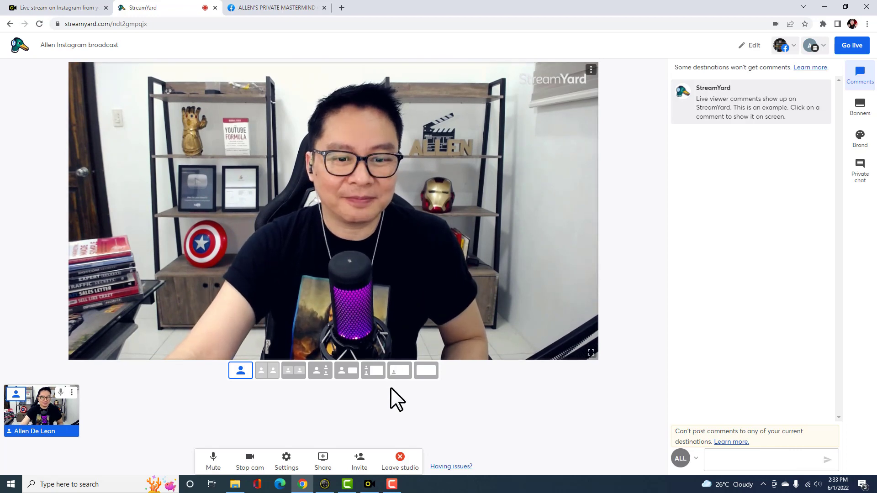
Switch to Yellow Duck, start the Instagram broadcast, and minimise its window to return to the StreamYard studio
{"action": "left_click", "coordinate": [369, 486]}
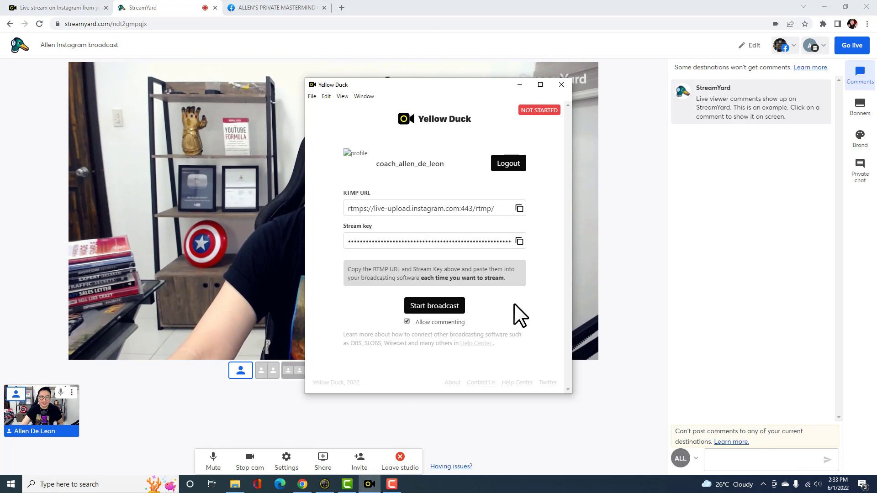
{"action": "left_click_drag", "start_coordinate": [410, 91], "coordinate": [608, 73]}
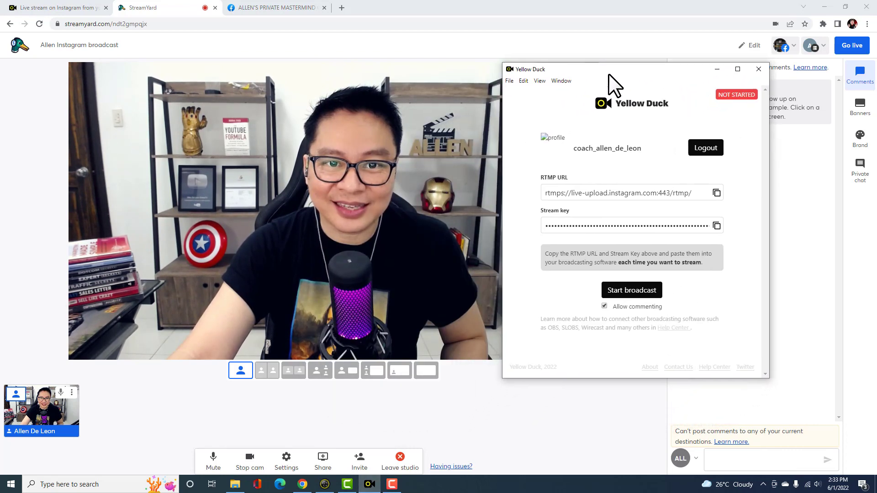
{"action": "left_click", "coordinate": [634, 290]}
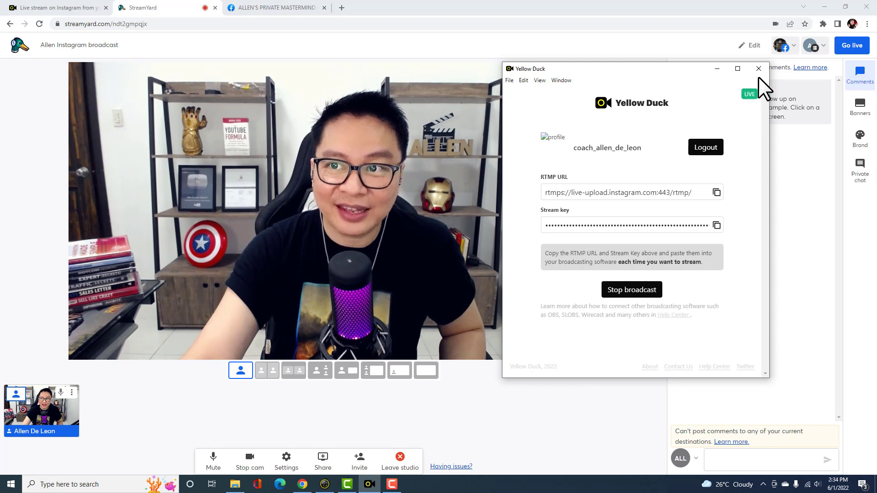
{"action": "left_click", "coordinate": [715, 70]}
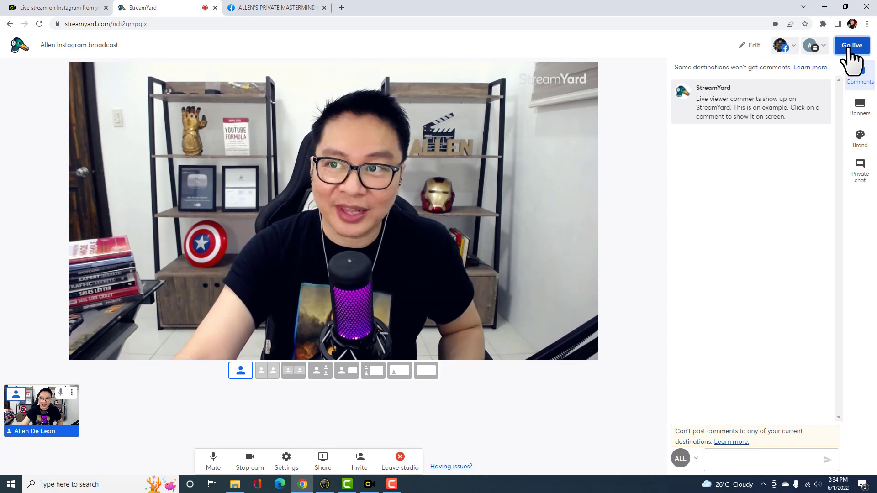
Go live from the studio to the Facebook group and Instagram destinations, and check the broadcast status in Yellow Duck
{"action": "left_click", "coordinate": [848, 49]}
{"action": "left_click", "coordinate": [850, 97]}
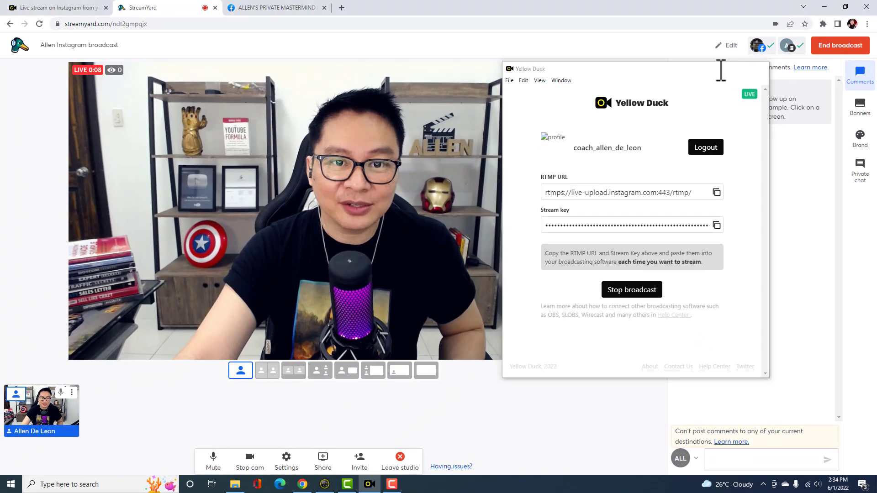
{"action": "left_click", "coordinate": [657, 95]}
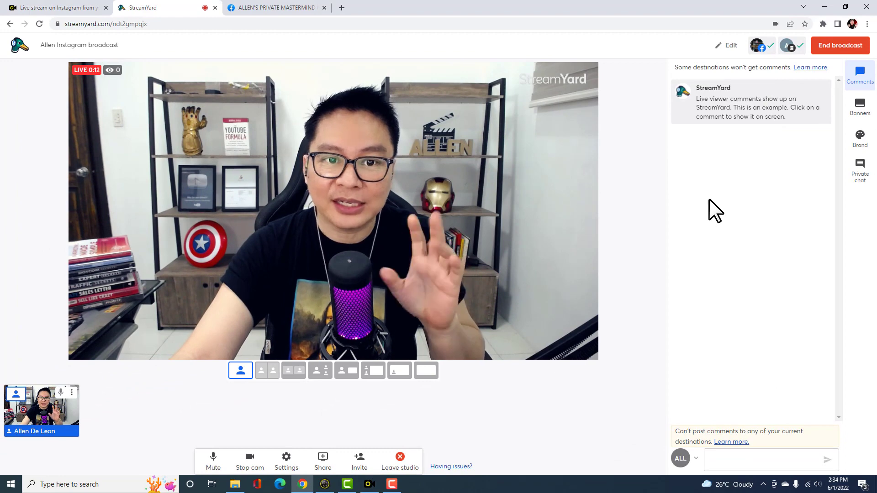
Show and hide the brand overlay with black side bars twice to demonstrate the vertical Instagram framing on the live stream
{"action": "left_click", "coordinate": [859, 137]}
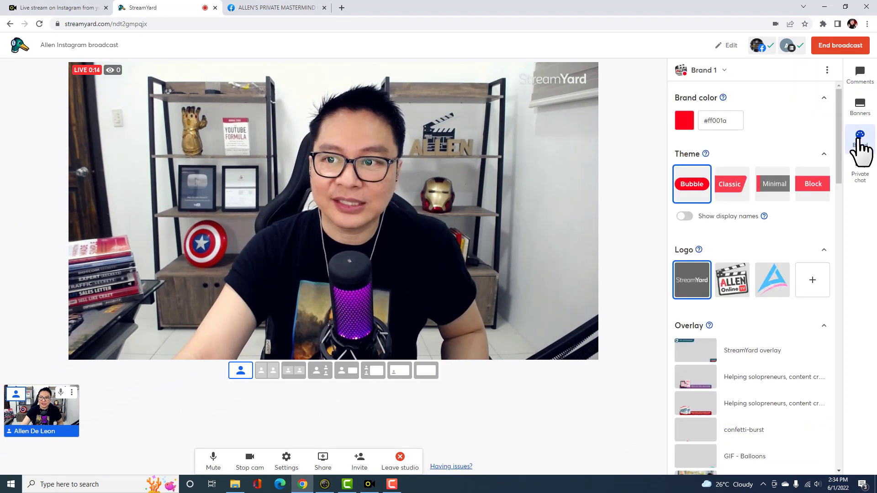
{"action": "scroll", "coordinate": [740, 201], "scroll_direction": "down", "scroll_amount": 8}
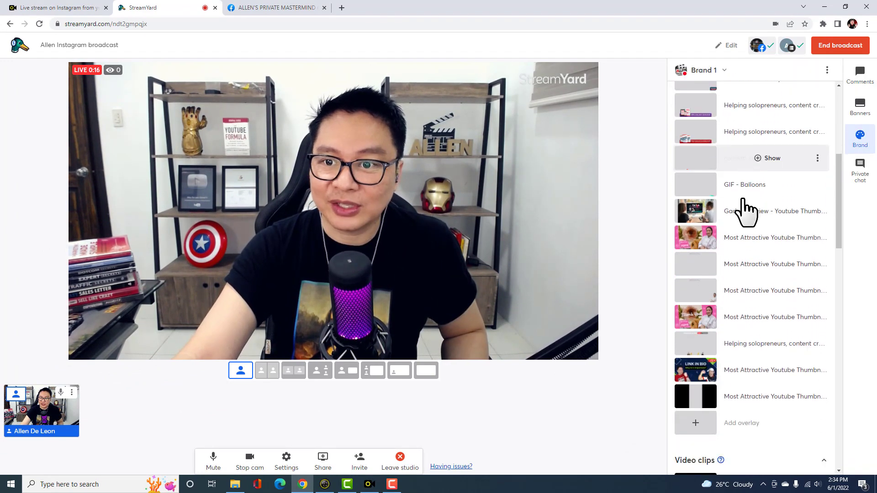
{"action": "scroll", "coordinate": [747, 211], "scroll_direction": "down", "scroll_amount": 2}
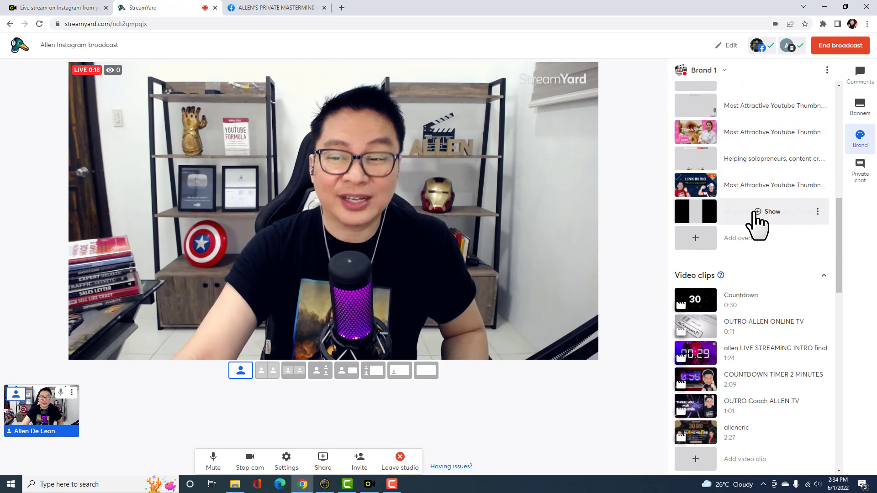
{"action": "left_click", "coordinate": [758, 212]}
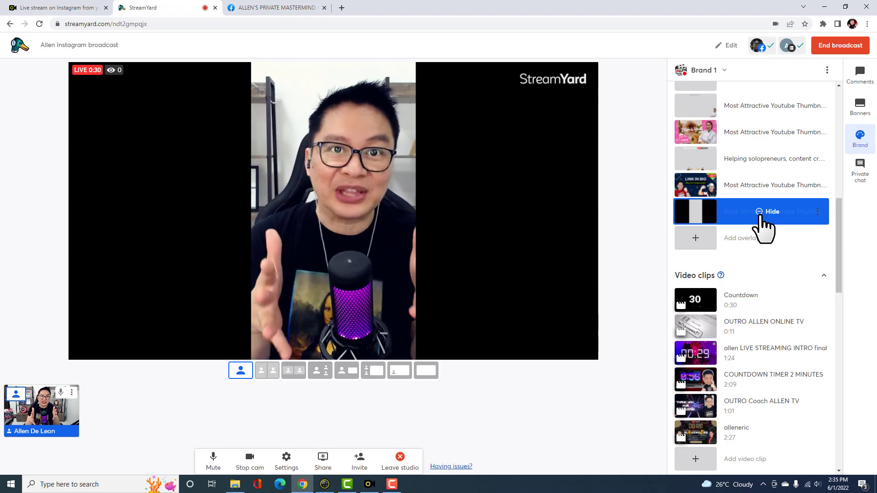
{"action": "left_click", "coordinate": [761, 214]}
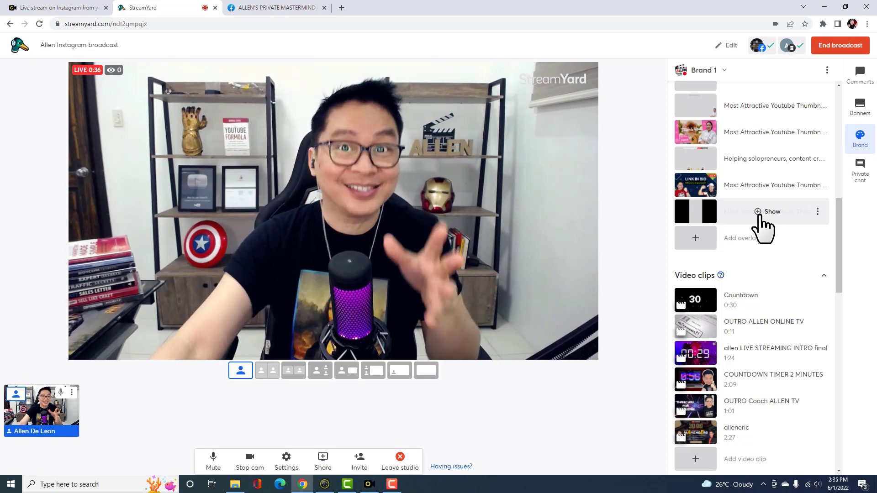
{"action": "left_click", "coordinate": [761, 214]}
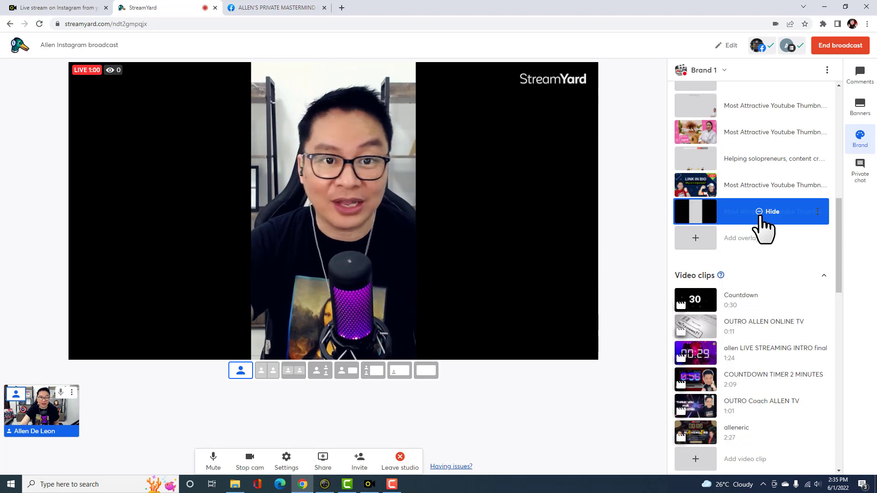
{"action": "left_click", "coordinate": [760, 215]}
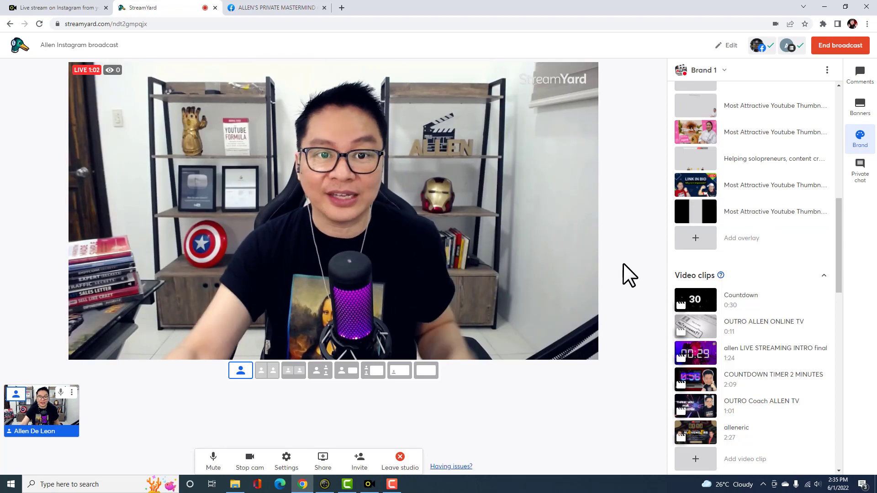